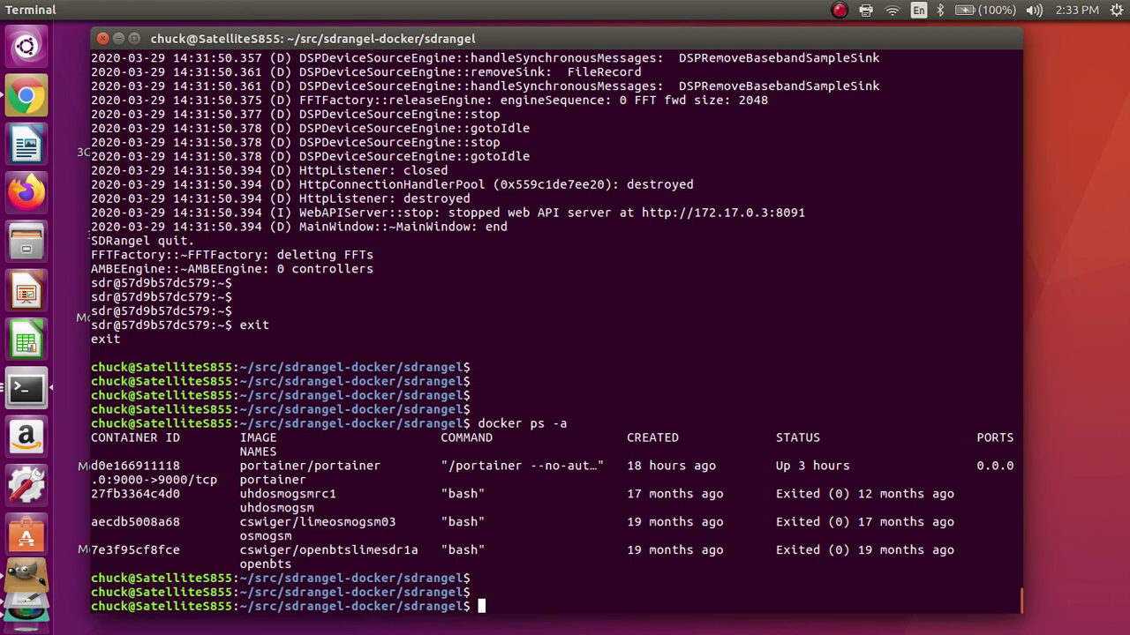
Rerun the earlier container command from the shell history to launch SDRangel.
{"action": "key", "text": "Up"}
{"action": "key", "text": "Up"}
{"action": "key", "text": "Return"}
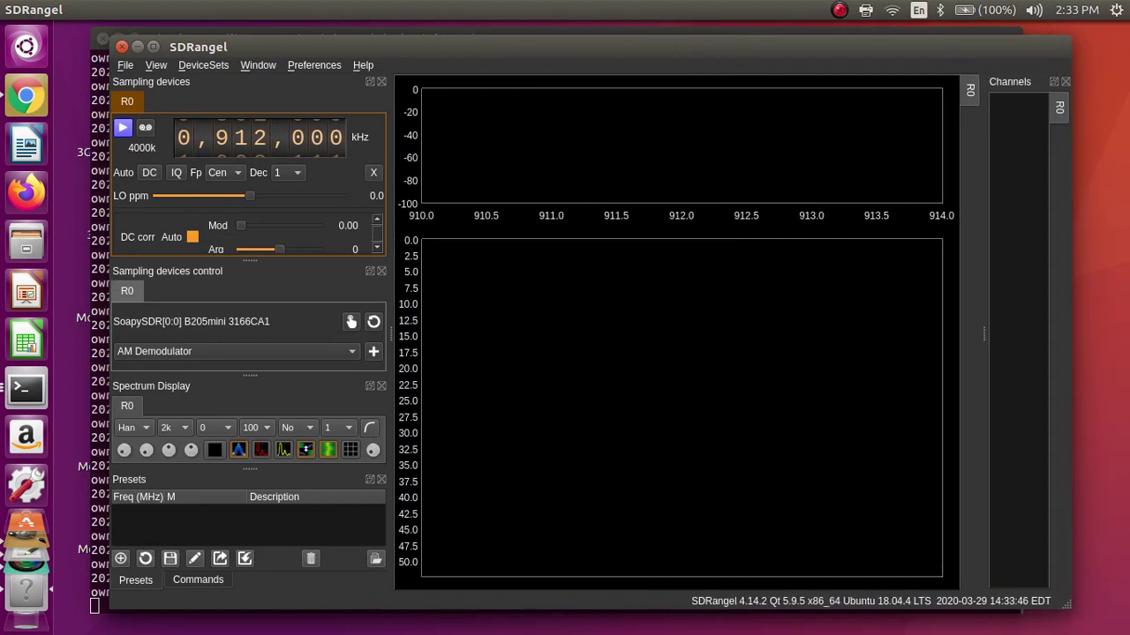
Start reception on the B205mini and raise the global gain to 57 and the PGA gain to 58.
{"action": "left_click", "coordinate": [123, 128]}
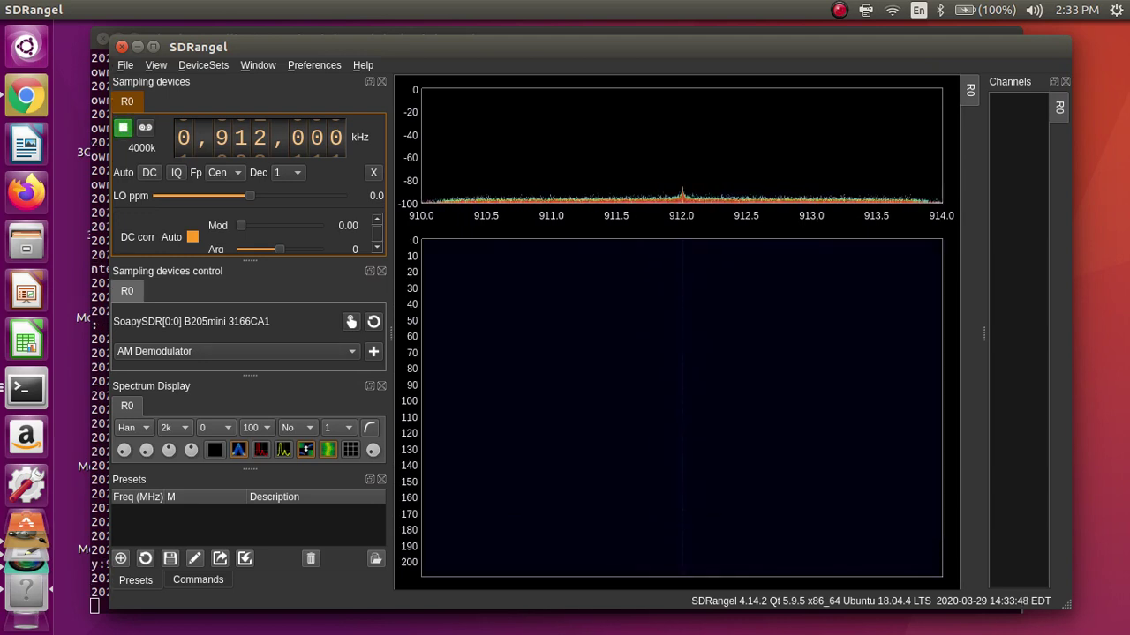
{"action": "scroll", "coordinate": [249, 233], "scroll_direction": "down", "scroll_amount": 7}
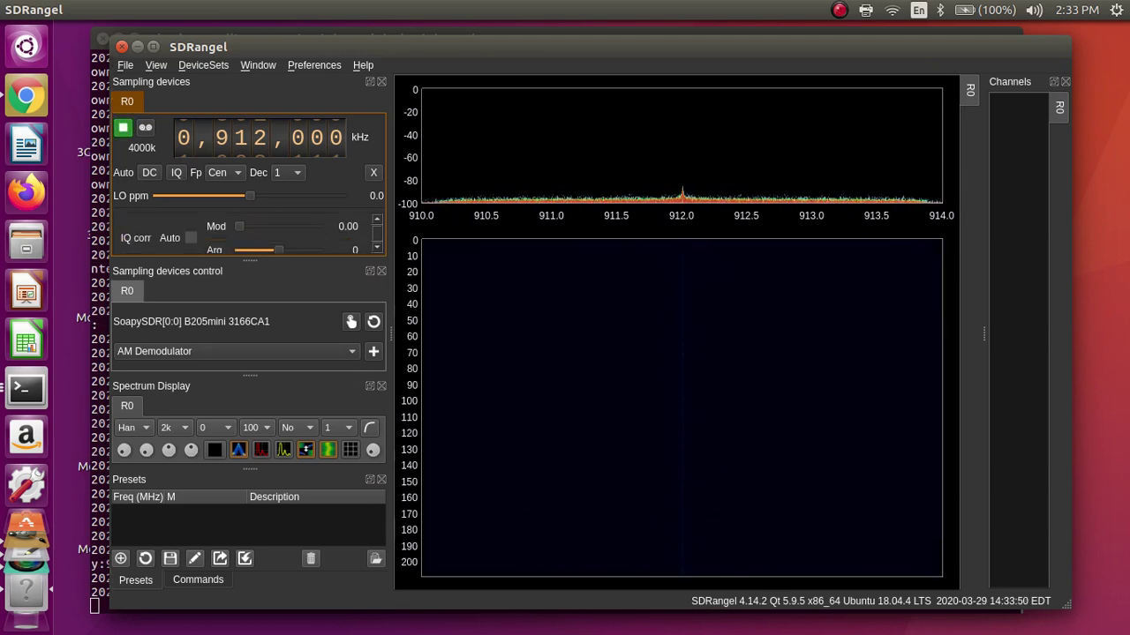
{"action": "scroll", "coordinate": [247, 231], "scroll_direction": "down", "scroll_amount": 5}
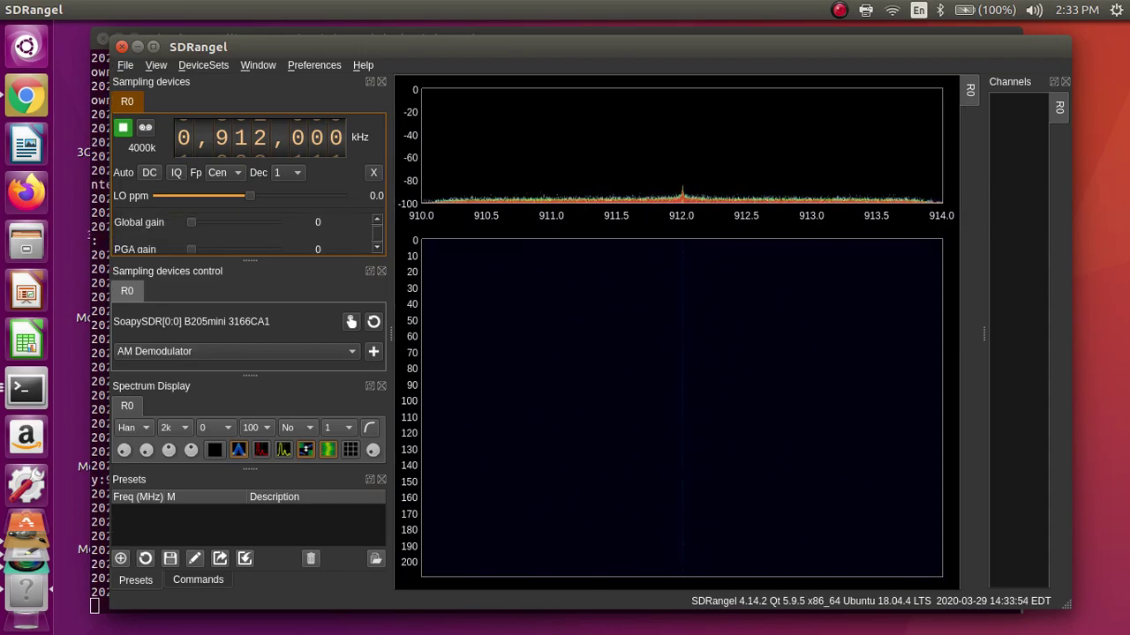
{"action": "left_click_drag", "start_coordinate": [190, 249], "coordinate": [254, 249]}
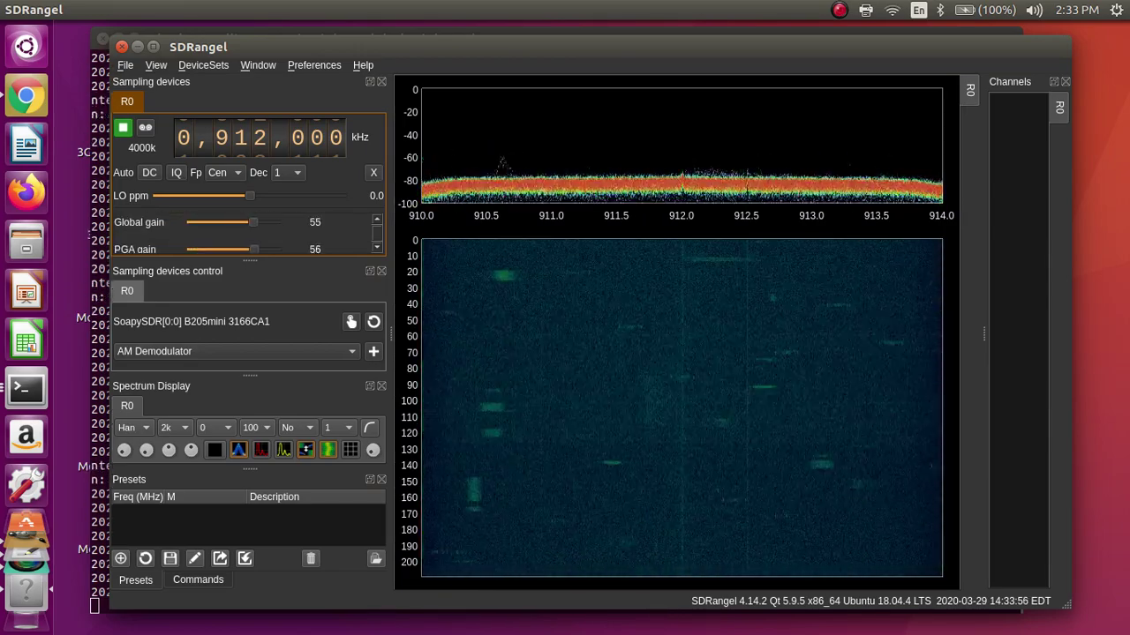
{"action": "scroll", "coordinate": [247, 223], "scroll_direction": "up", "scroll_amount": 2}
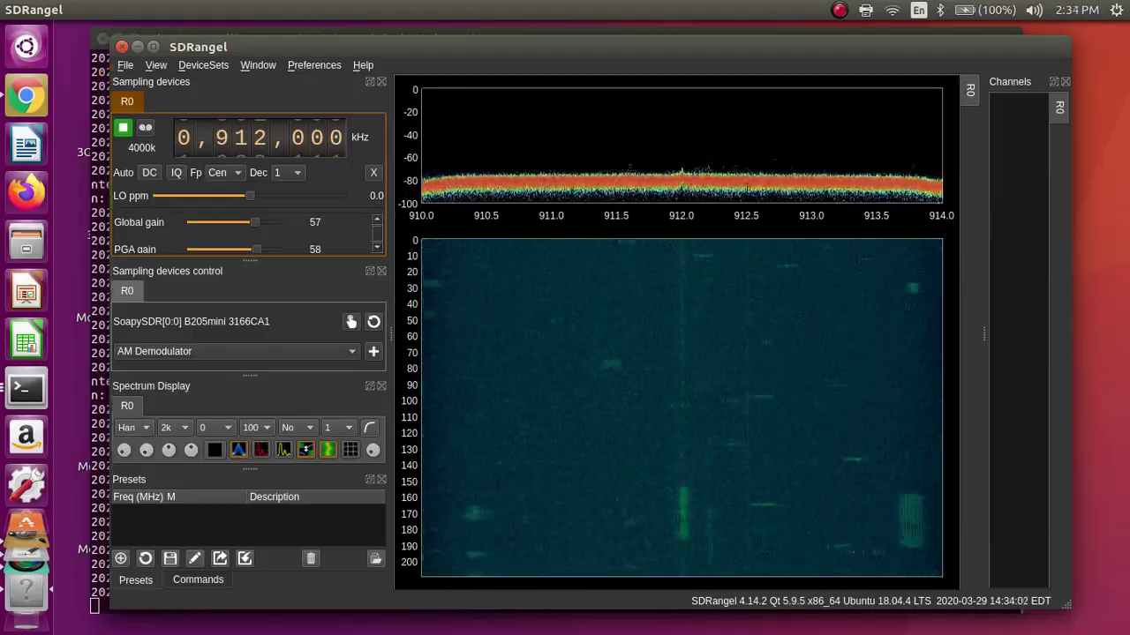
Set the spectrum's FFT size to 4k and stop reception.
{"action": "left_click", "coordinate": [172, 427]}
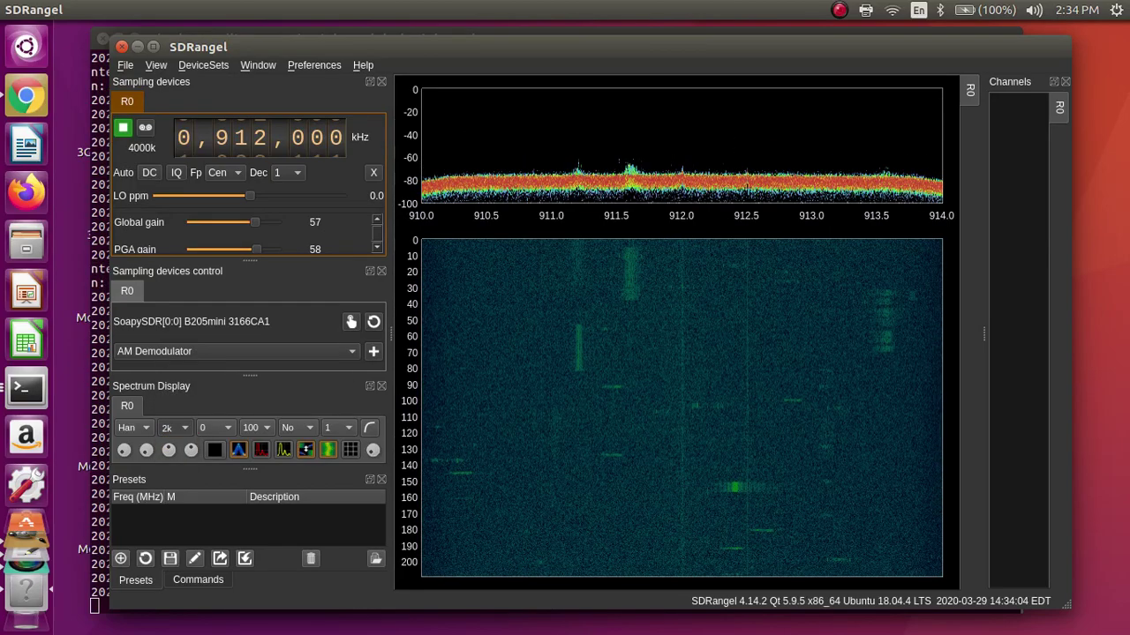
{"action": "key", "text": "Down"}
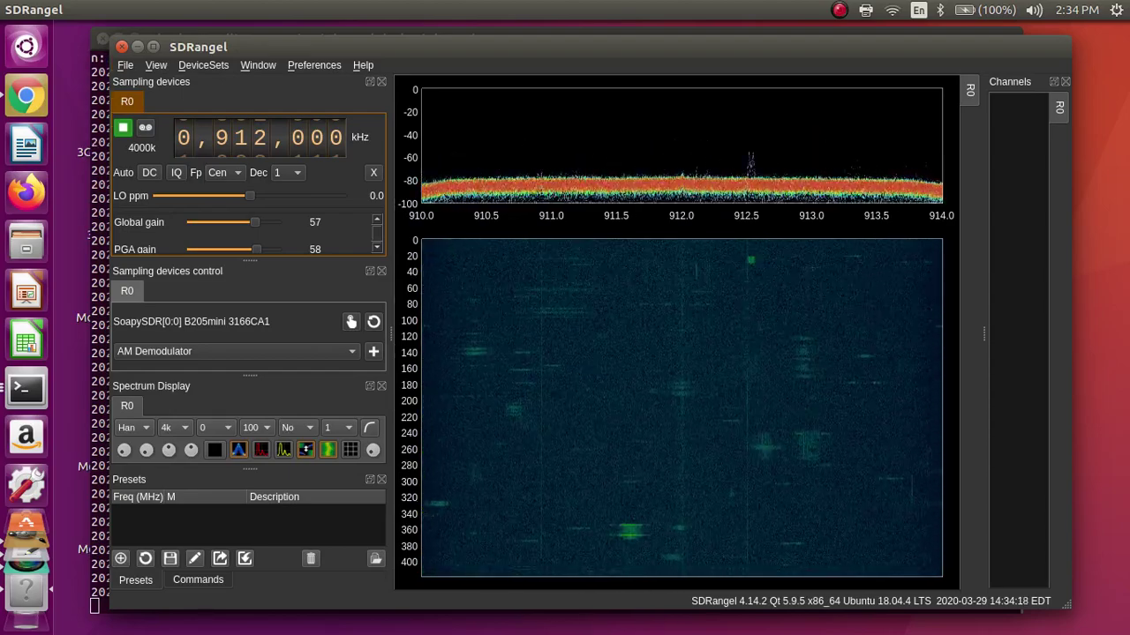
{"action": "key", "text": "space"}
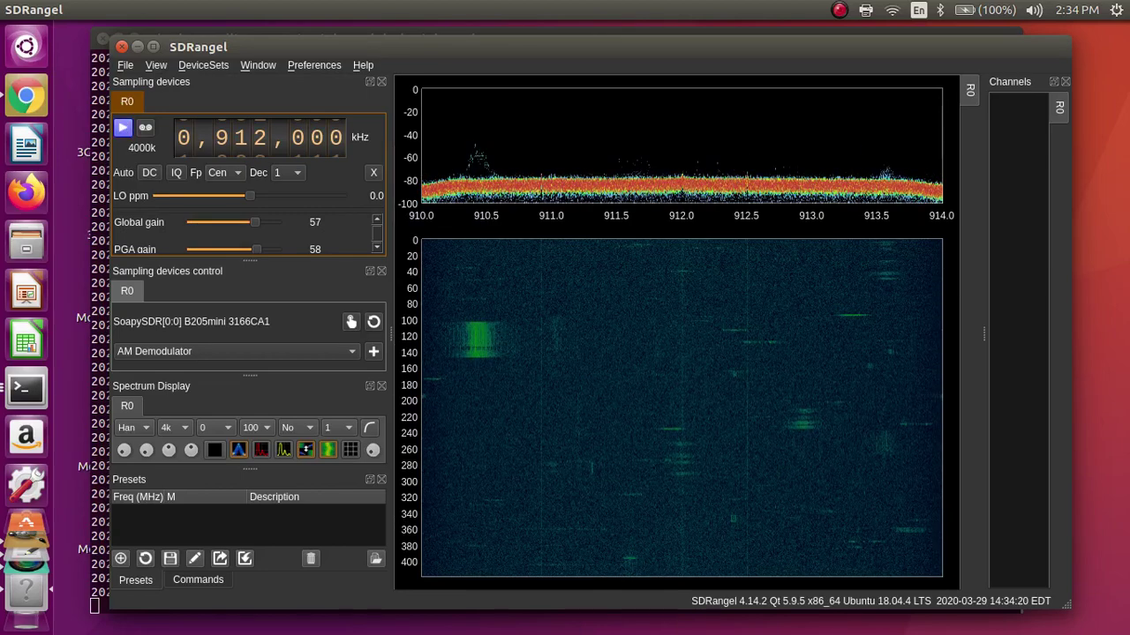
Add an NFM Demodulator channel to the receiver and widen the channel area until all its settings fit.
{"action": "left_click", "coordinate": [235, 352]}
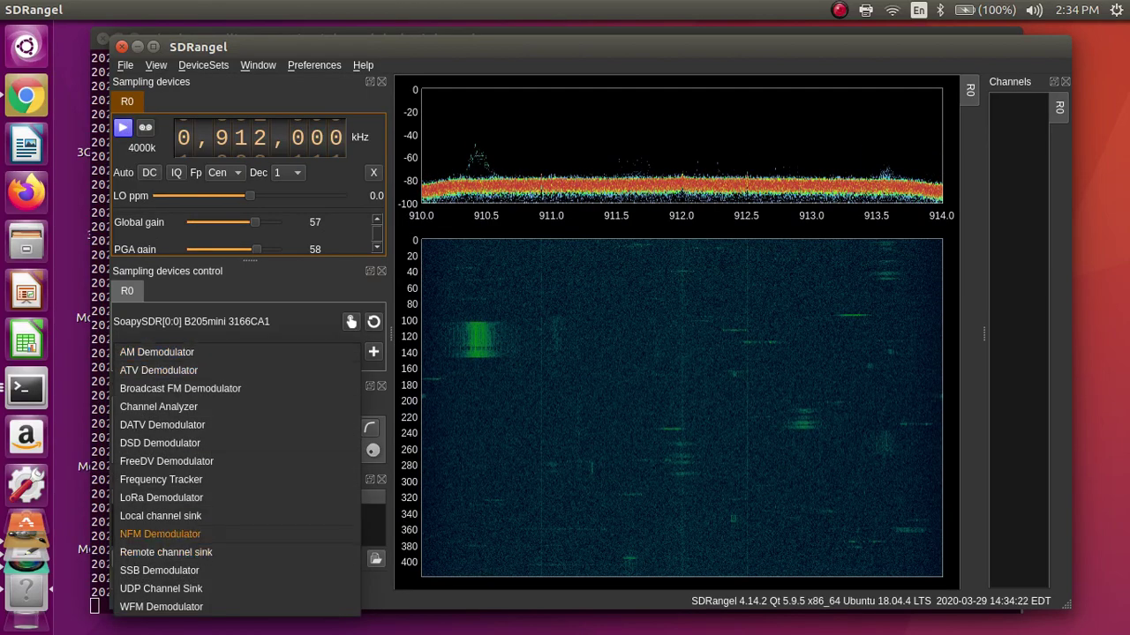
{"action": "left_click", "coordinate": [160, 534]}
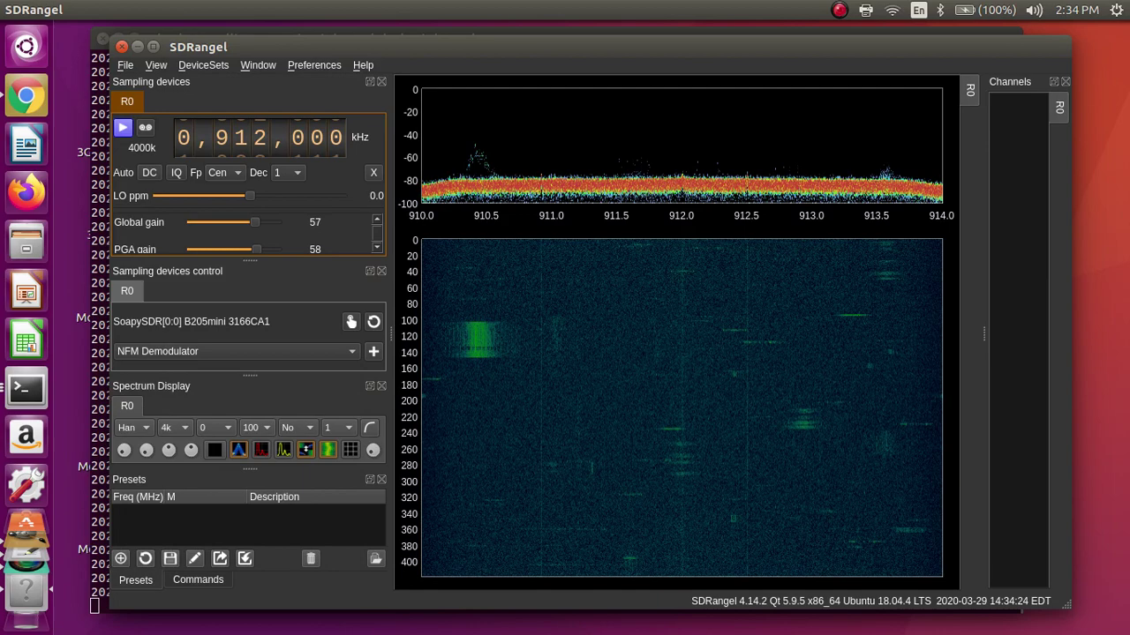
{"action": "left_click", "coordinate": [373, 352]}
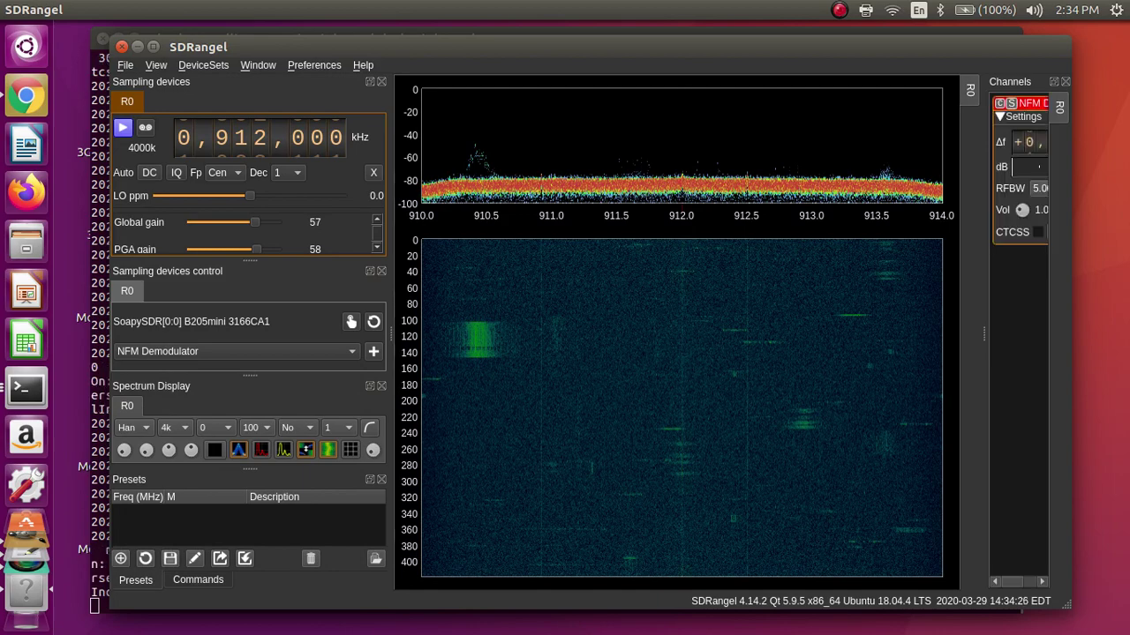
{"action": "left_click_drag", "start_coordinate": [983, 334], "coordinate": [765, 333]}
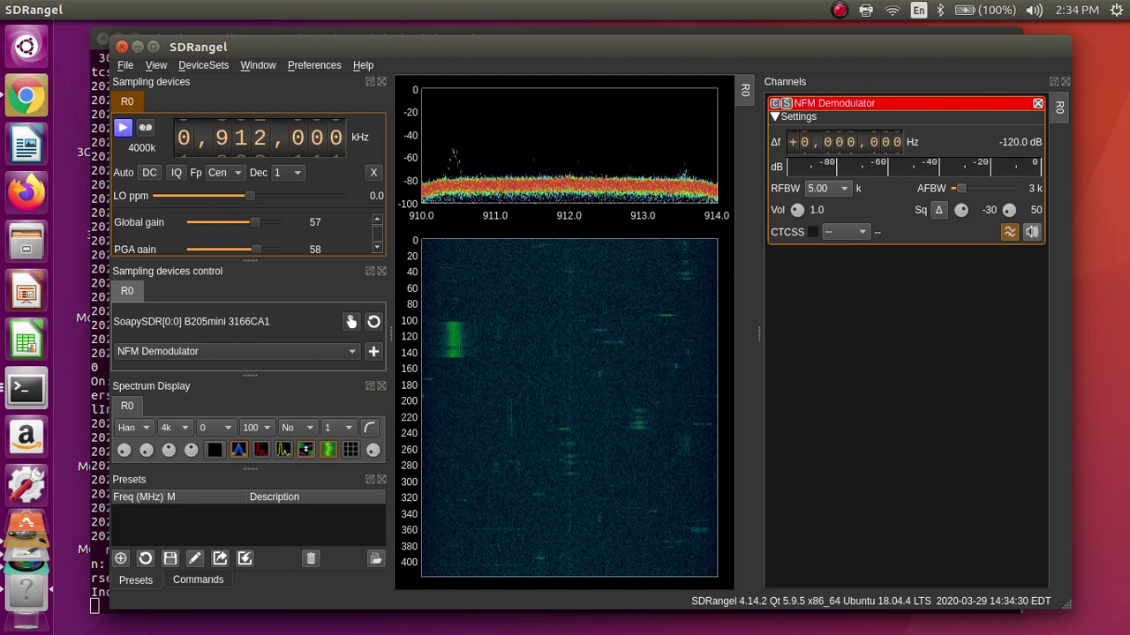
Tune the receiver's center frequency to 162,402 kHz and start reception.
{"action": "scroll", "coordinate": [222, 137], "scroll_direction": "down", "scroll_amount": 6}
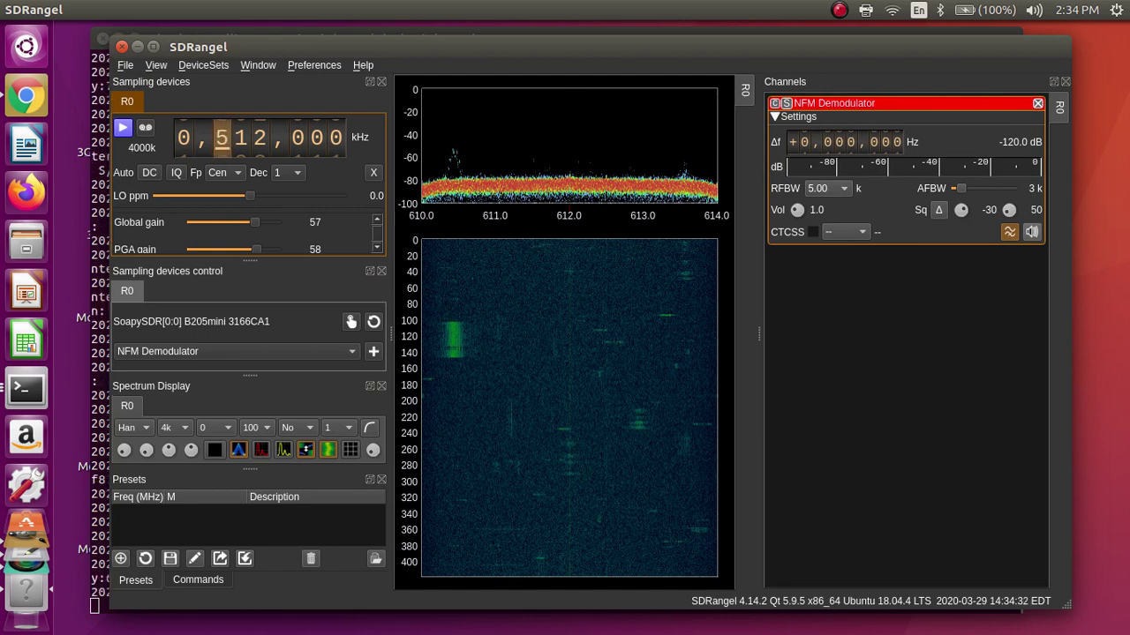
{"action": "scroll", "coordinate": [221, 137], "scroll_direction": "down", "scroll_amount": 3}
{"action": "scroll", "coordinate": [221, 137], "scroll_direction": "up", "scroll_amount": 1}
{"action": "left_click", "coordinate": [221, 137]}
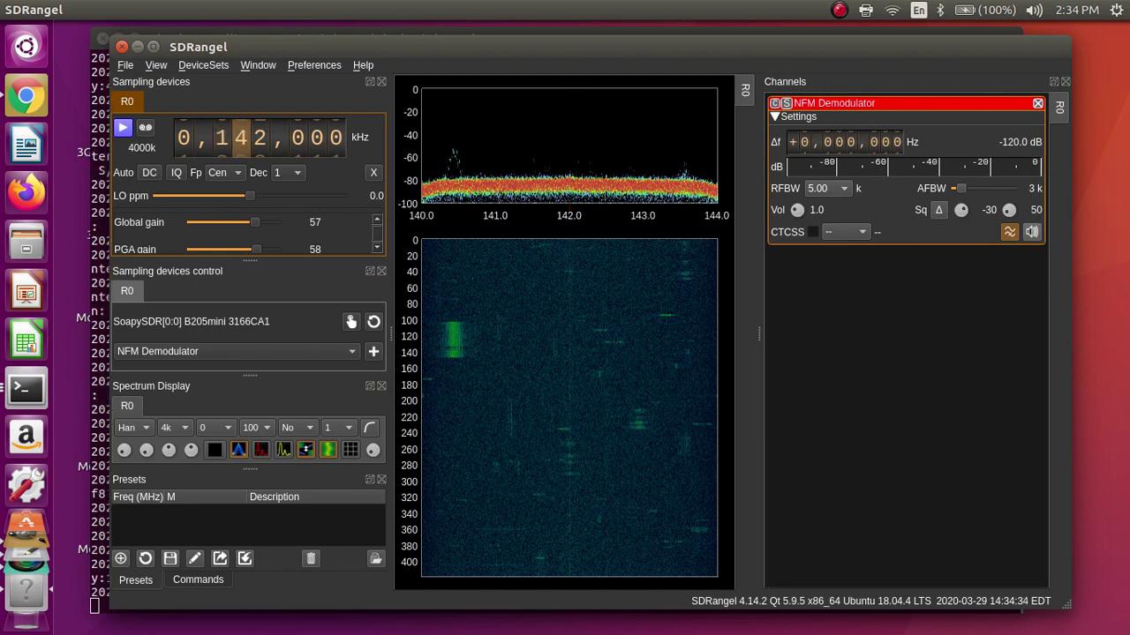
{"action": "left_click", "coordinate": [241, 137]}
{"action": "scroll", "coordinate": [241, 136], "scroll_direction": "up", "scroll_amount": 2}
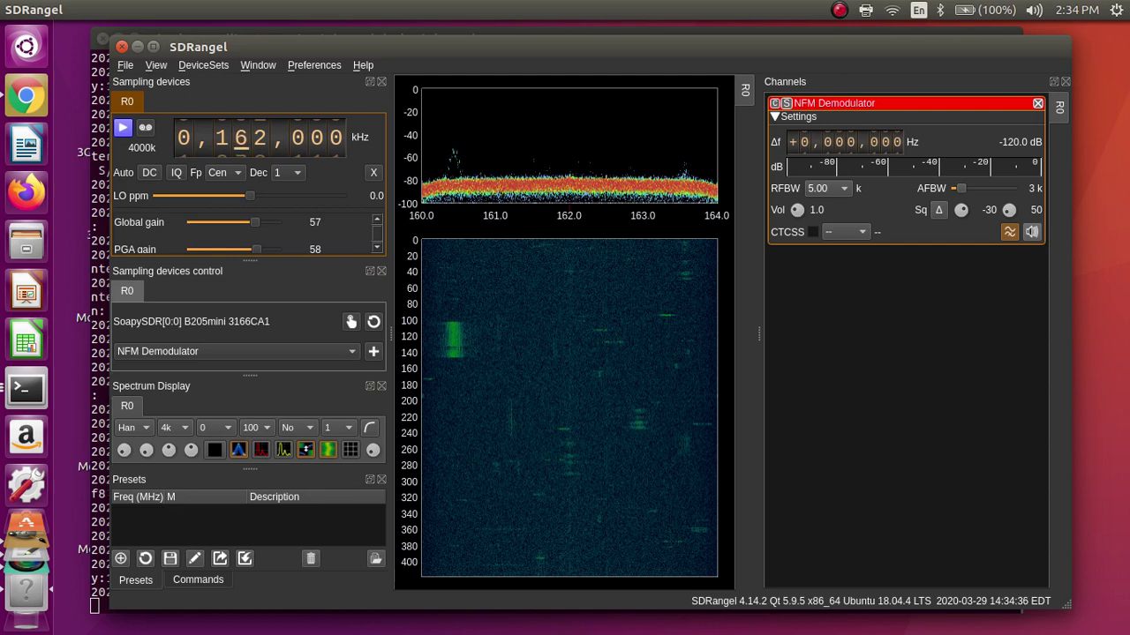
{"action": "scroll", "coordinate": [298, 137], "scroll_direction": "up", "scroll_amount": 4}
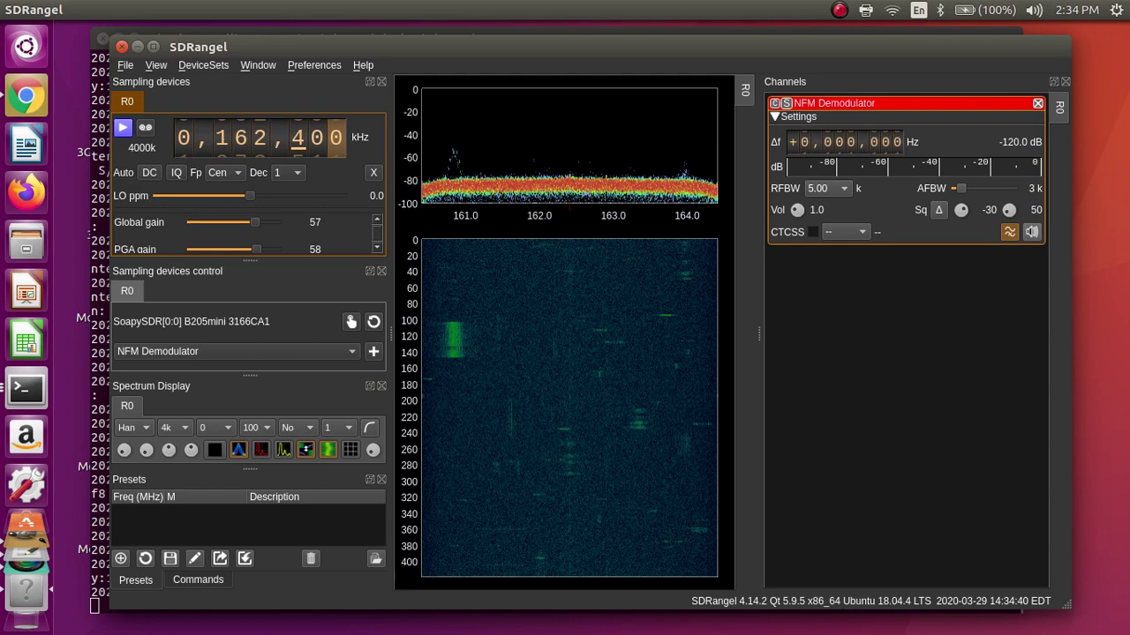
{"action": "scroll", "coordinate": [335, 137], "scroll_direction": "up", "scroll_amount": 2}
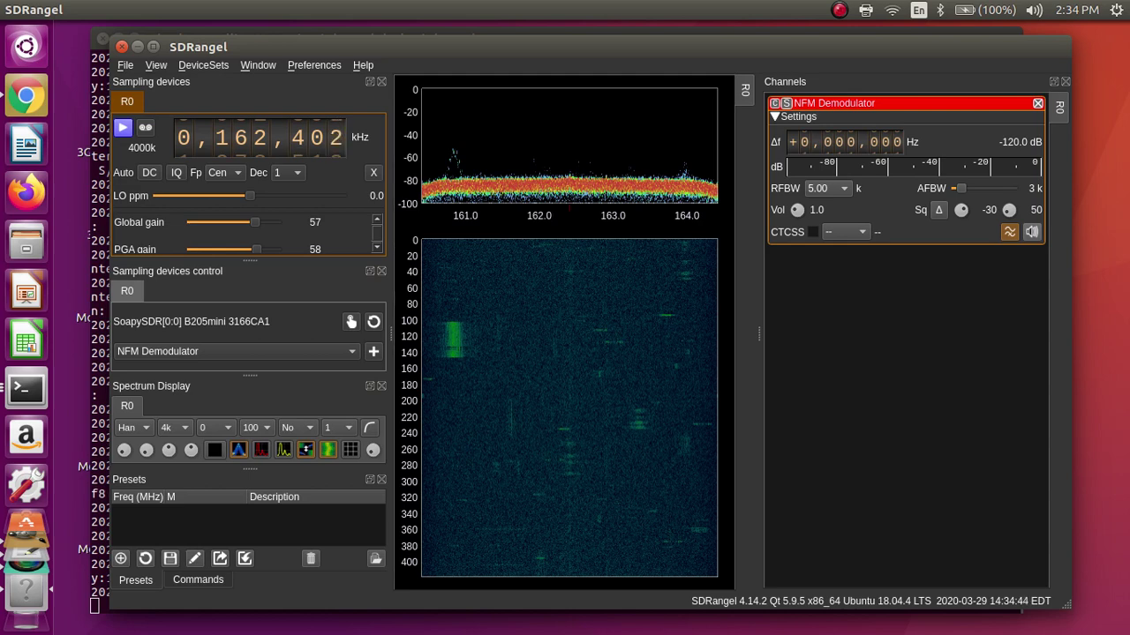
{"action": "left_click", "coordinate": [122, 127]}
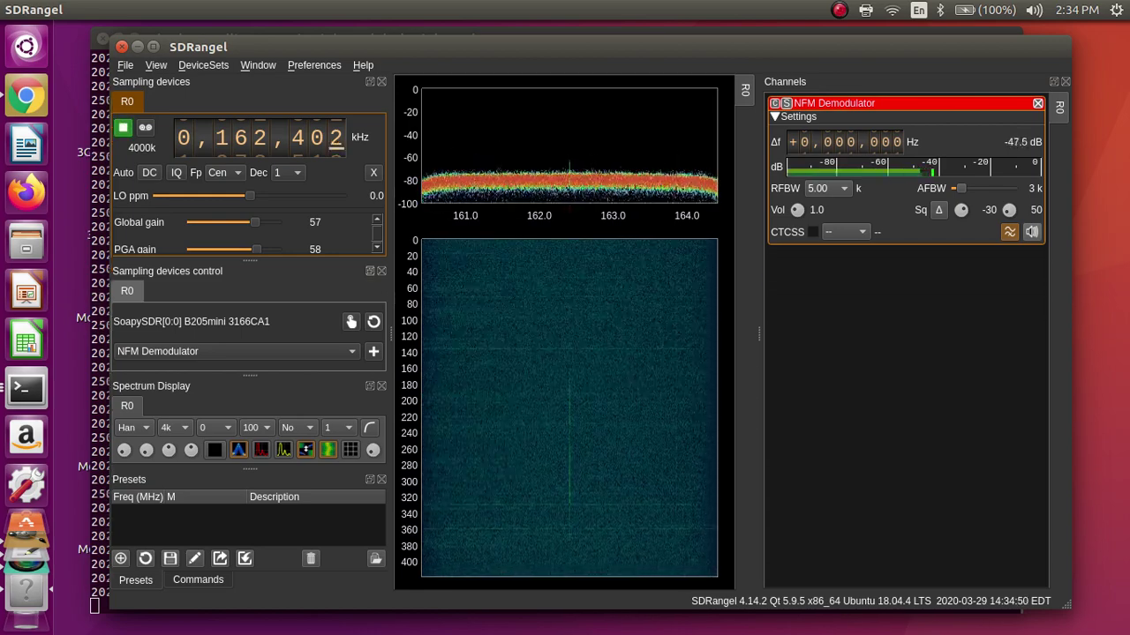
Stop reception and set the device's sample rate to 1143 kS/s.
{"action": "left_click", "coordinate": [122, 127]}
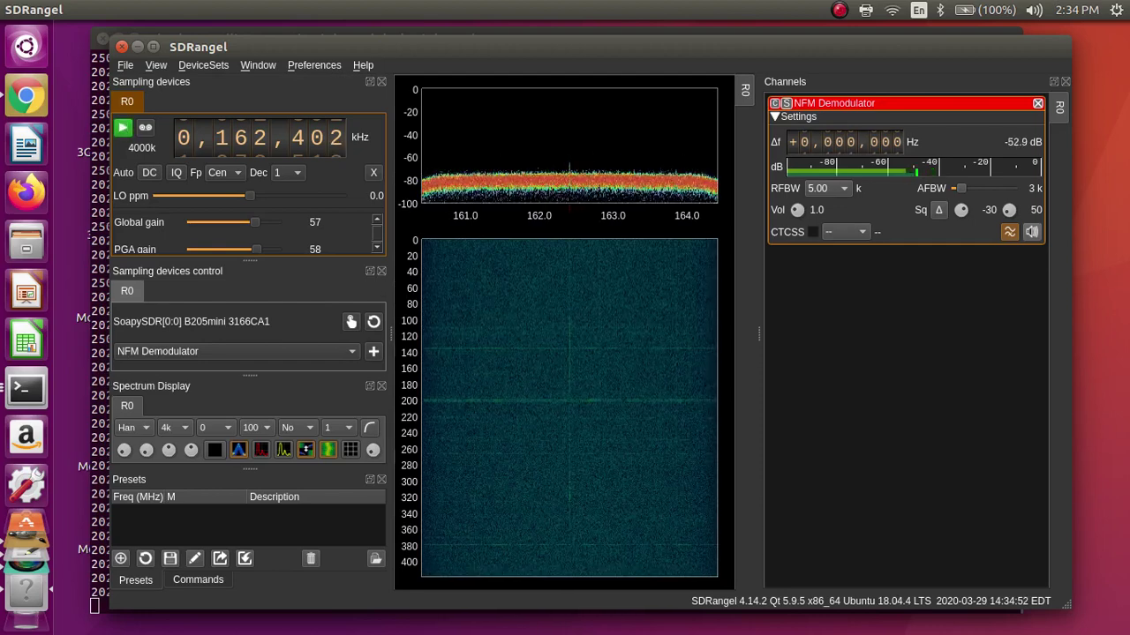
{"action": "left_click", "coordinate": [377, 247]}
{"action": "left_click", "coordinate": [377, 248]}
{"action": "left_click", "coordinate": [377, 247]}
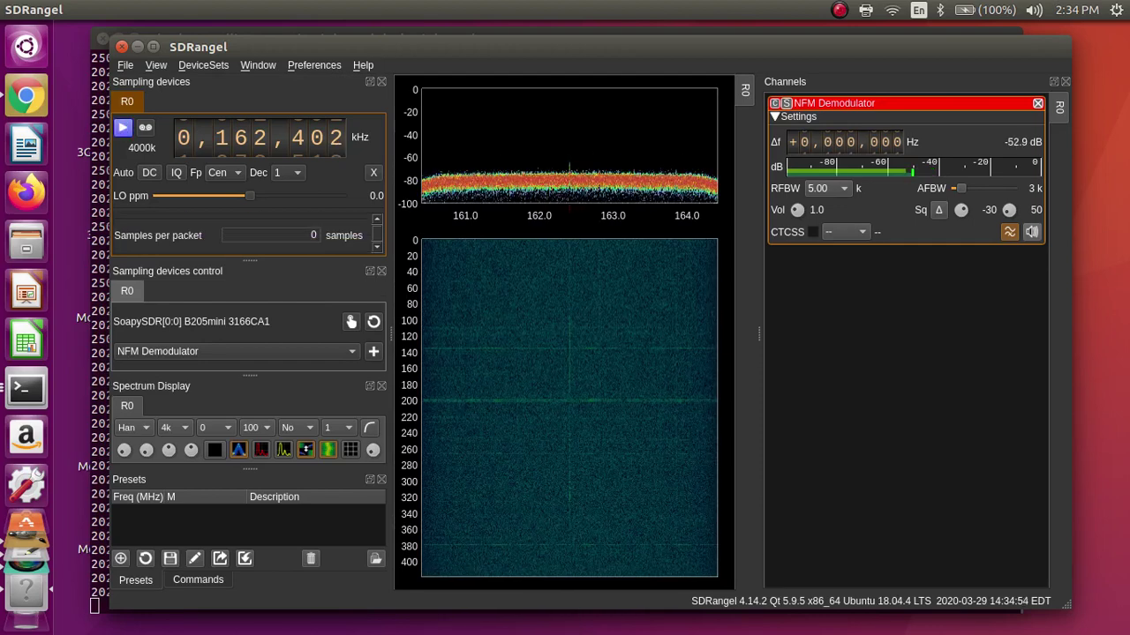
{"action": "left_click", "coordinate": [376, 248]}
{"action": "scroll", "coordinate": [247, 231], "scroll_direction": "down", "scroll_amount": 3}
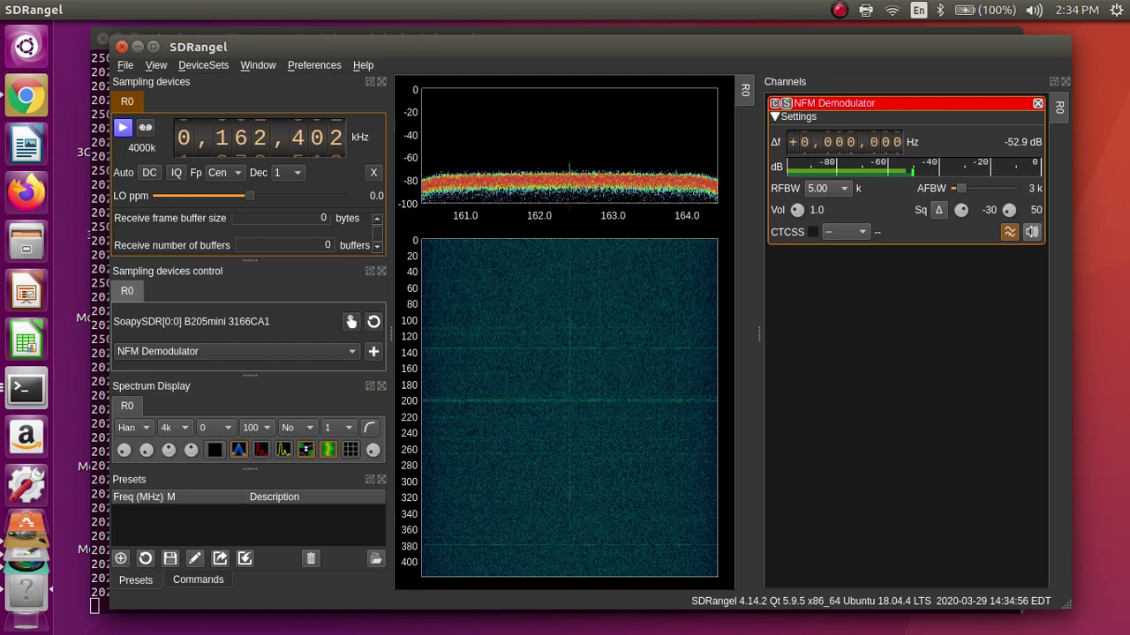
{"action": "scroll", "coordinate": [247, 232], "scroll_direction": "up", "scroll_amount": 4}
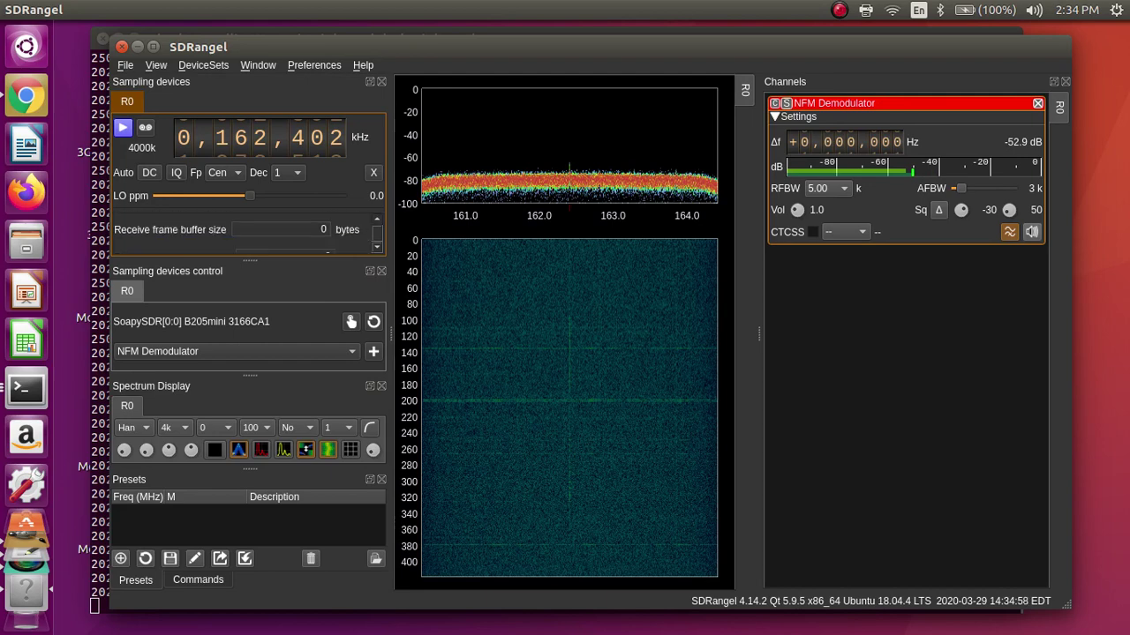
{"action": "scroll", "coordinate": [247, 231], "scroll_direction": "up", "scroll_amount": 5}
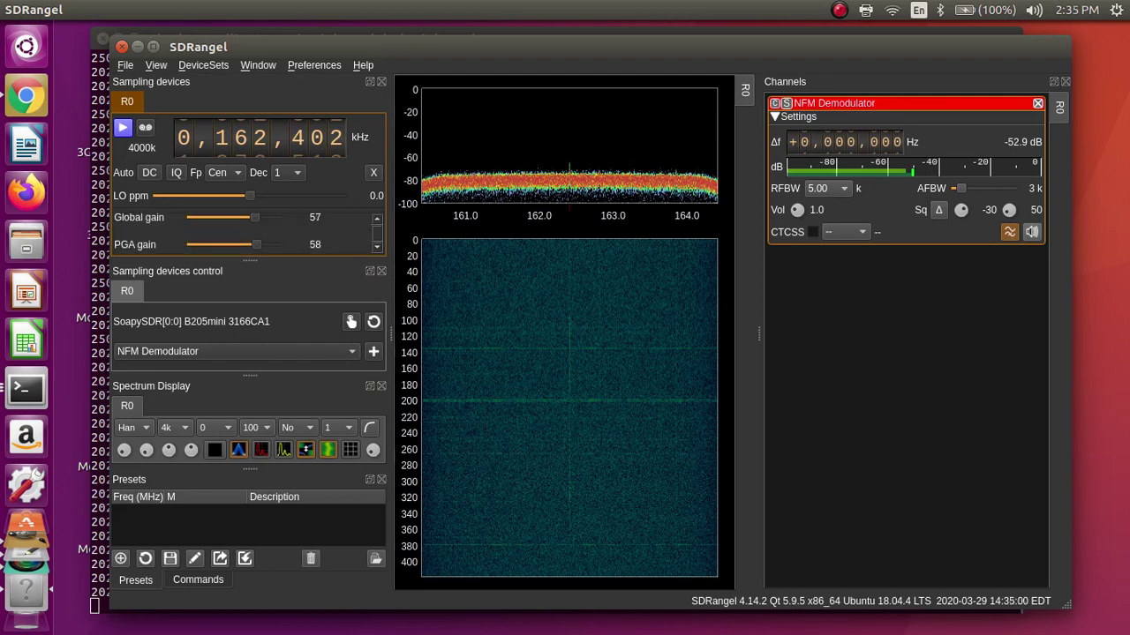
{"action": "scroll", "coordinate": [247, 231], "scroll_direction": "up", "scroll_amount": 2}
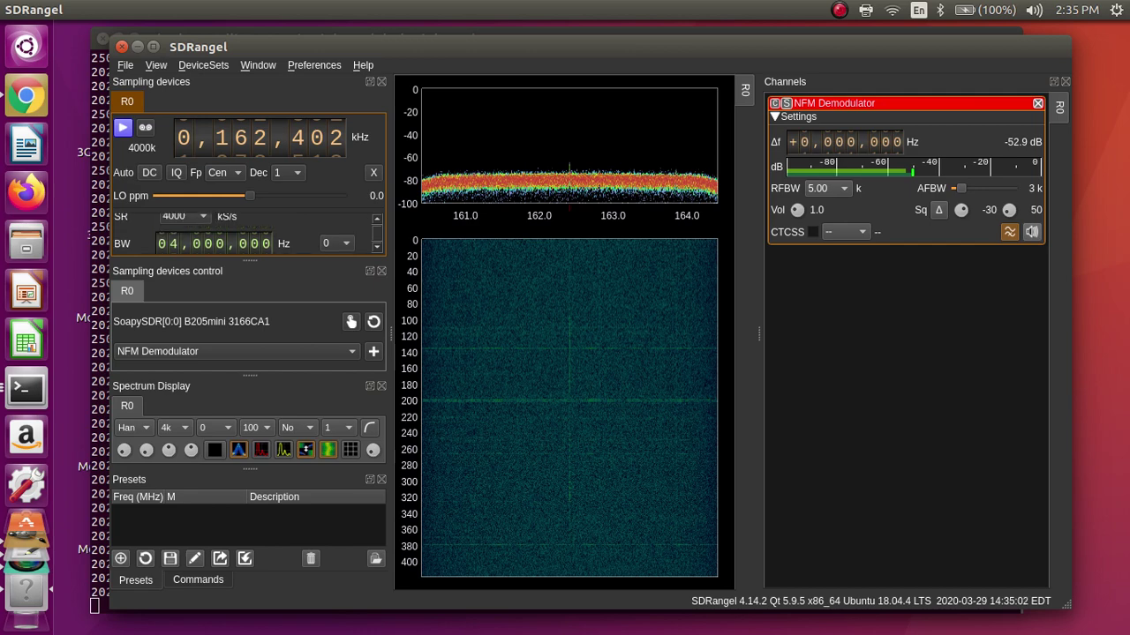
{"action": "left_click", "coordinate": [183, 232]}
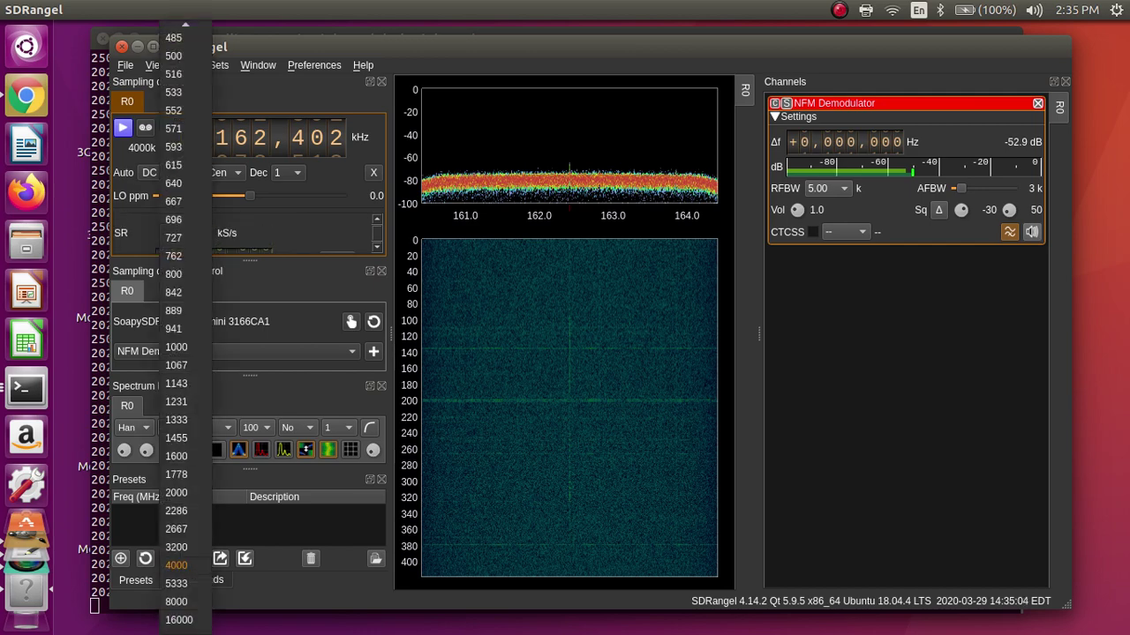
{"action": "left_click", "coordinate": [176, 364]}
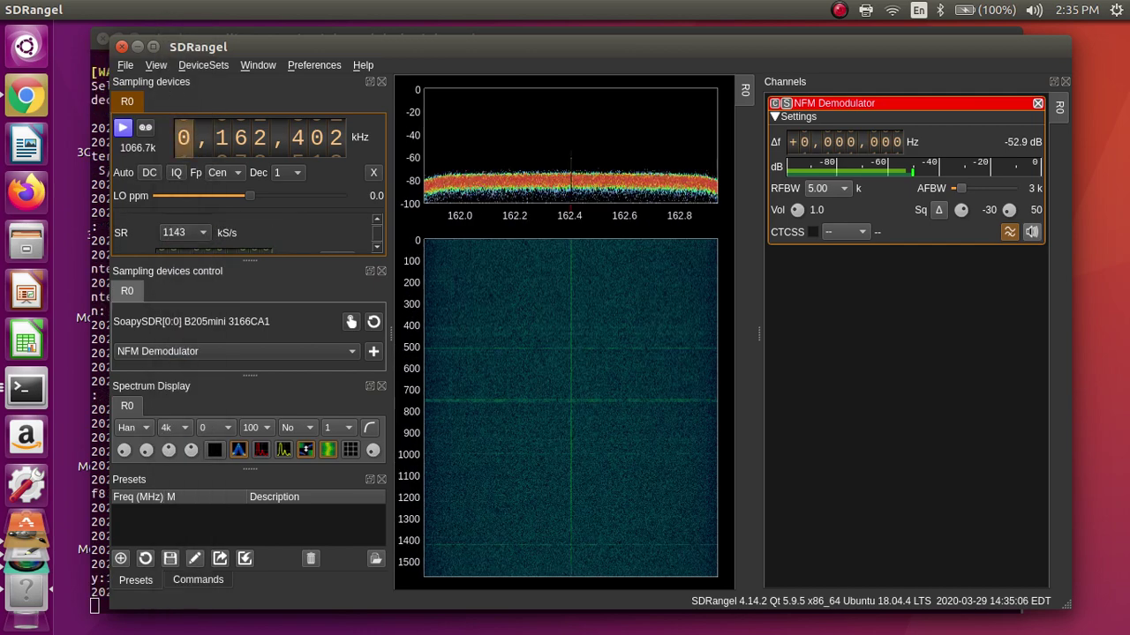
Restart reception at the new sample rate and select 4k as the spectrum's FFT size.
{"action": "left_click", "coordinate": [123, 128]}
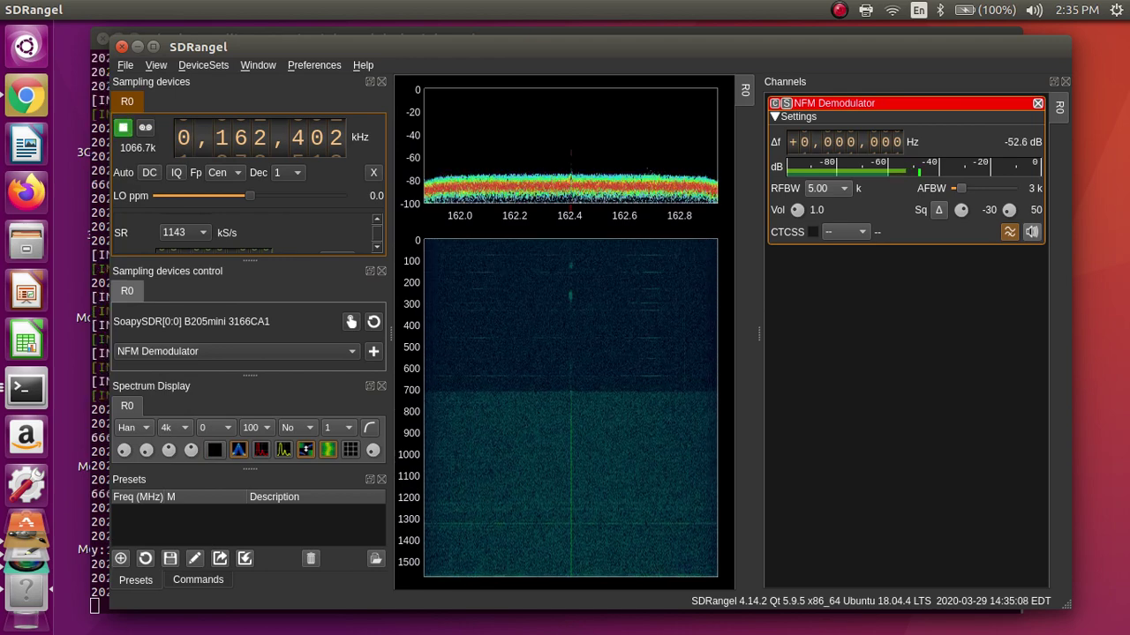
{"action": "left_click", "coordinate": [172, 427]}
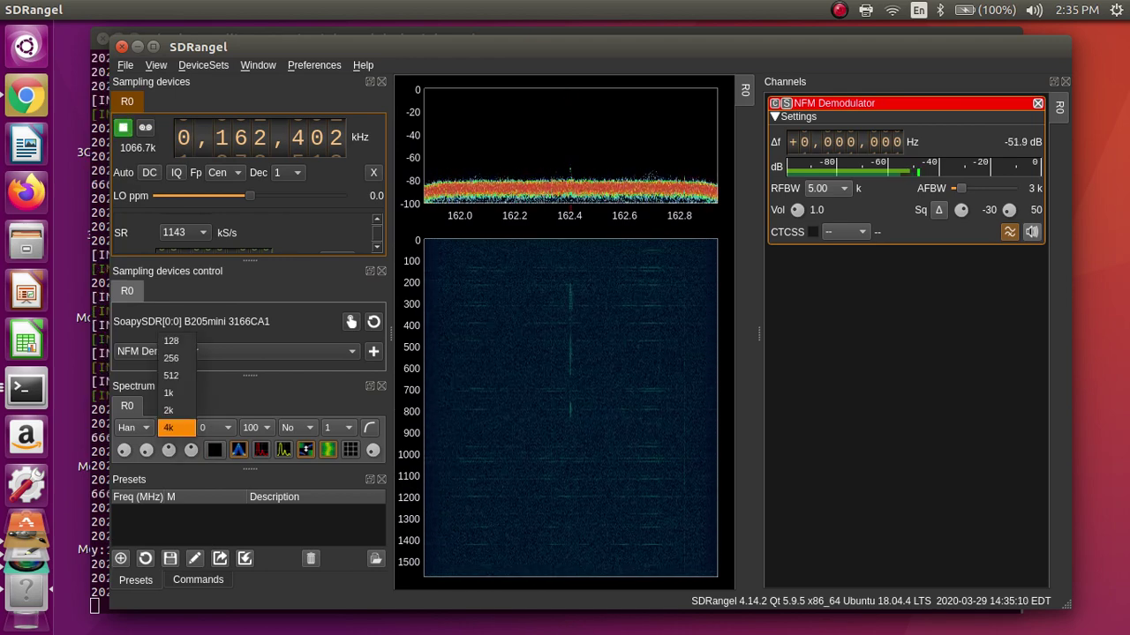
{"action": "left_click", "coordinate": [176, 427]}
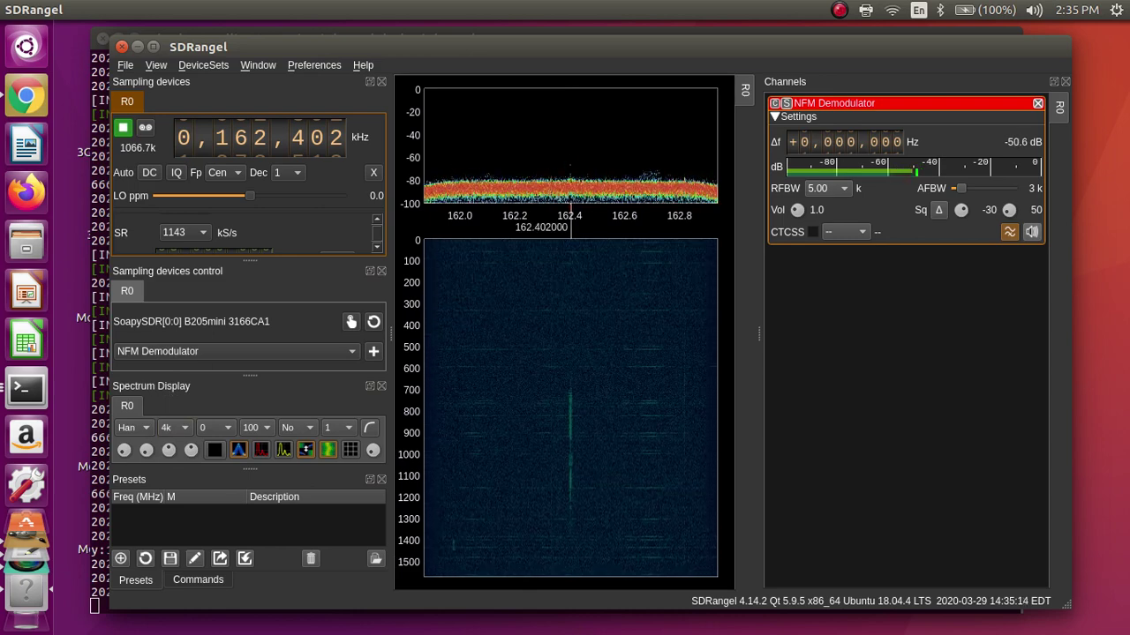
Switch the NFM demodulator to delta squelch and set its frequency offset to -2,000 Hz.
{"action": "left_click", "coordinate": [938, 210]}
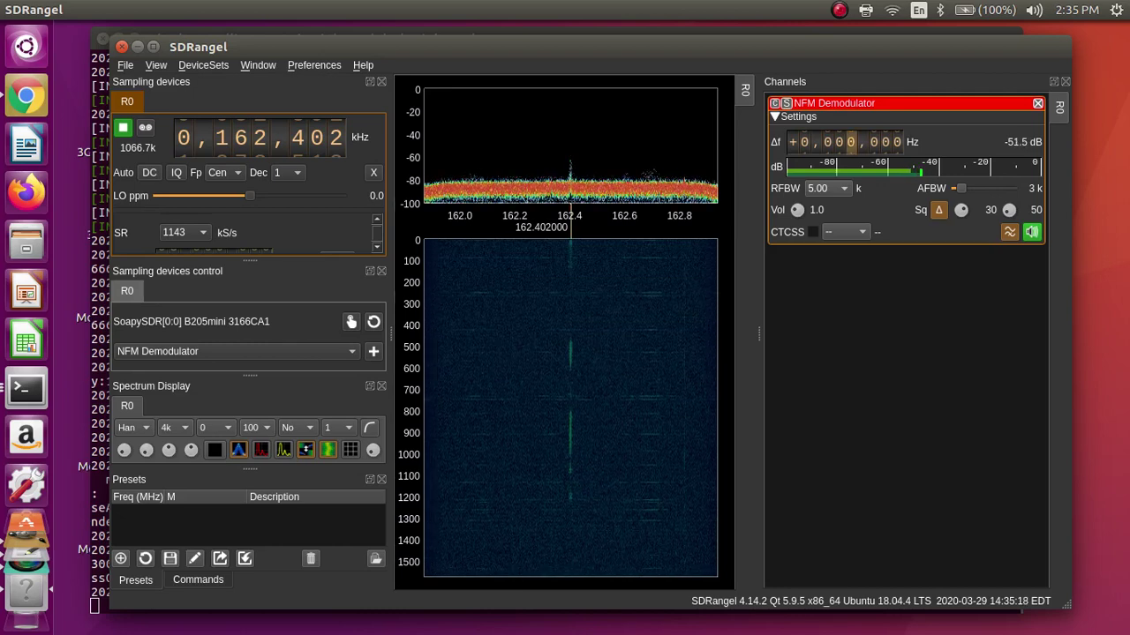
{"action": "scroll", "coordinate": [850, 142], "scroll_direction": "down", "scroll_amount": 2}
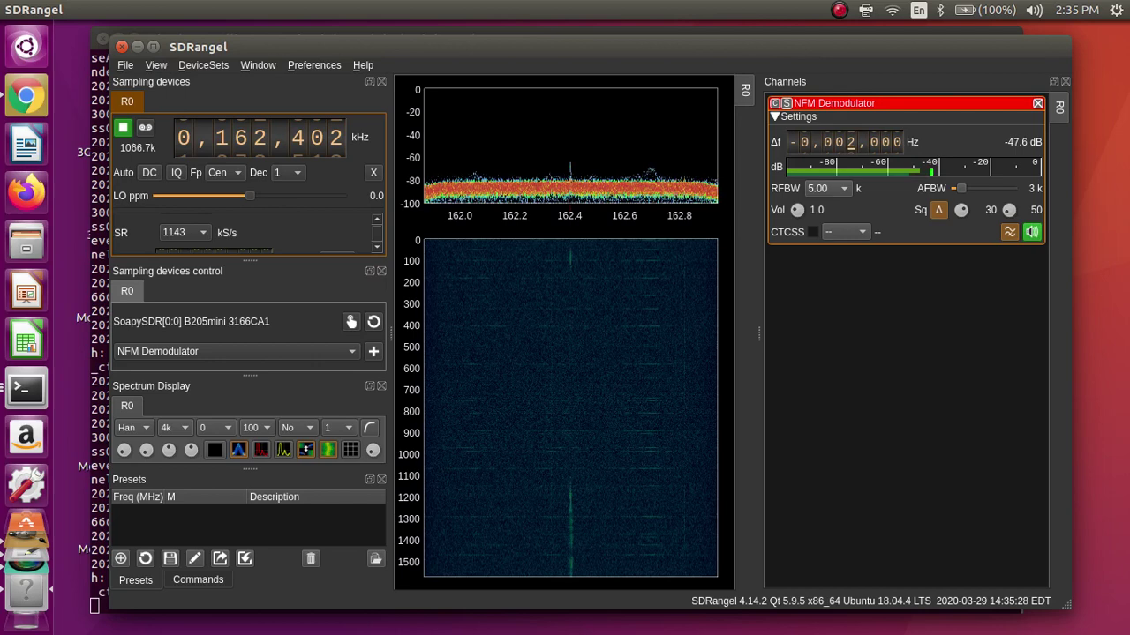
Adjust the NFM demodulator's squelch threshold, trying 96 and 22 before settling on 100.
{"action": "left_click_drag", "start_coordinate": [956, 209], "coordinate": [965, 215]}
{"action": "scroll", "coordinate": [961, 210], "scroll_direction": "down", "scroll_amount": 20}
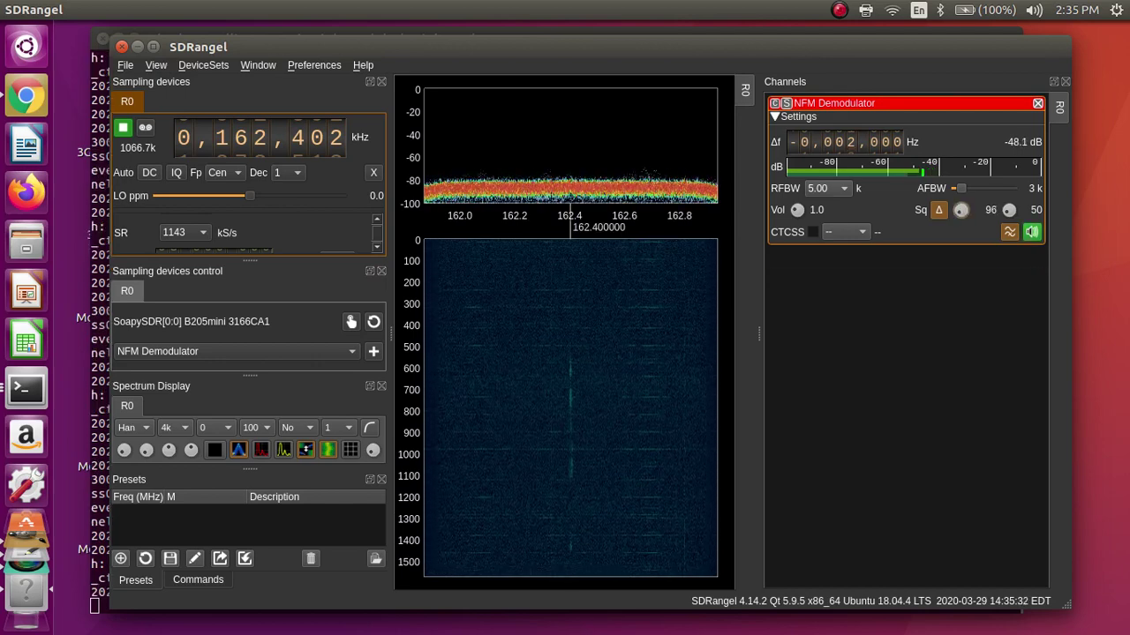
{"action": "scroll", "coordinate": [961, 209], "scroll_direction": "down", "scroll_amount": 4}
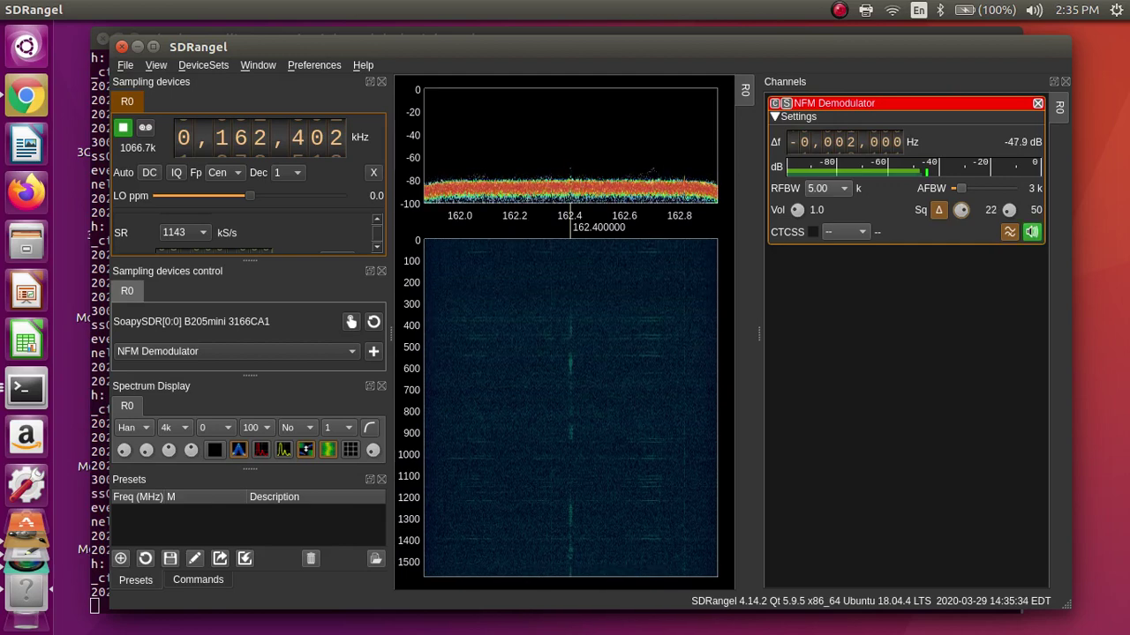
{"action": "scroll", "coordinate": [961, 210], "scroll_direction": "up", "scroll_amount": 20}
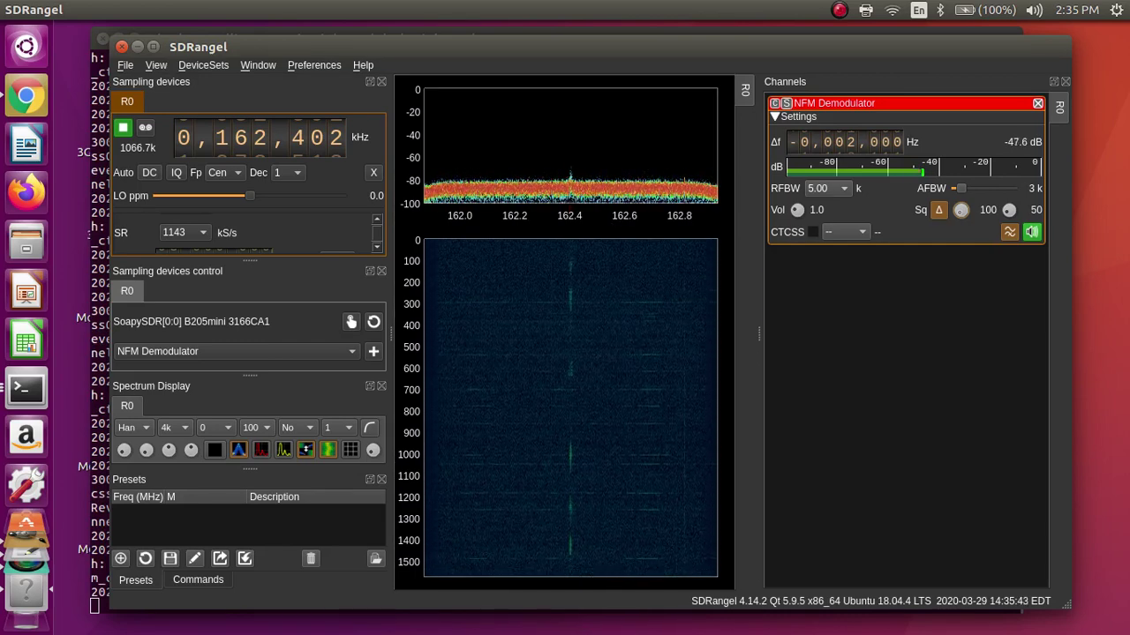
Set the NFM demodulator's RF bandwidth to 12.50 kHz and its audio bandwidth to 5 kHz.
{"action": "left_click", "coordinate": [828, 188]}
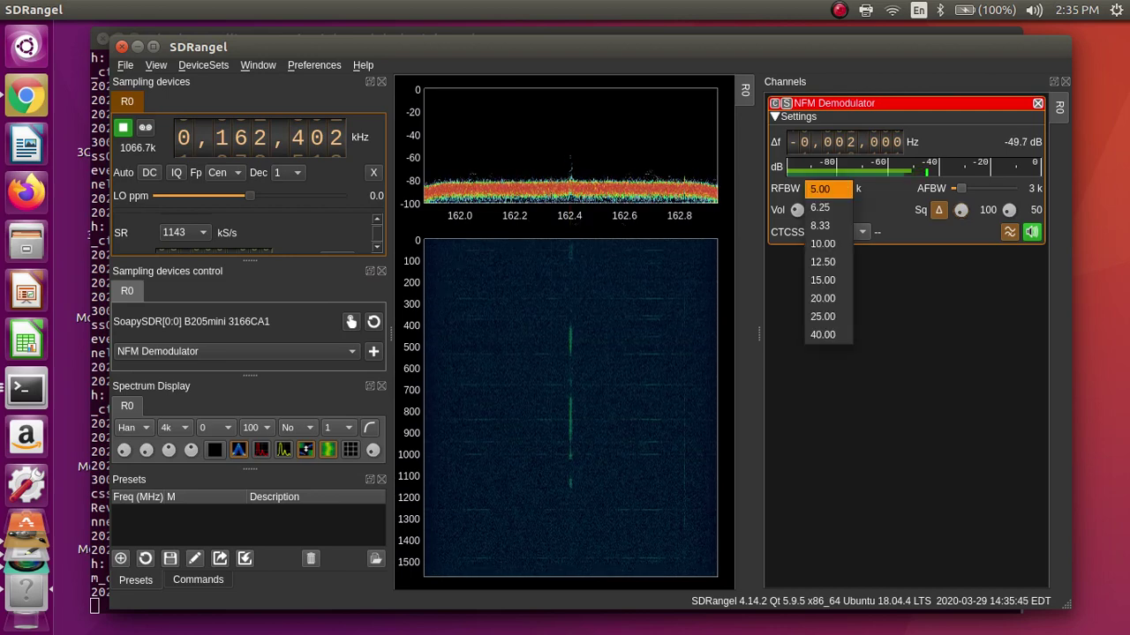
{"action": "key", "text": "Return"}
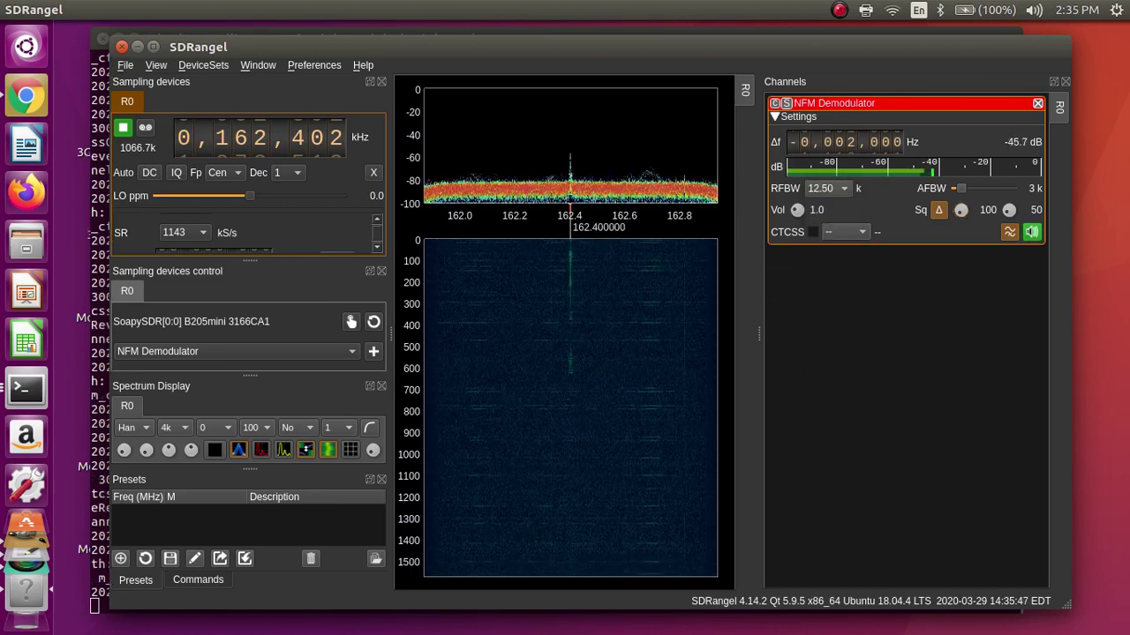
{"action": "scroll", "coordinate": [965, 188], "scroll_direction": "up", "scroll_amount": 1}
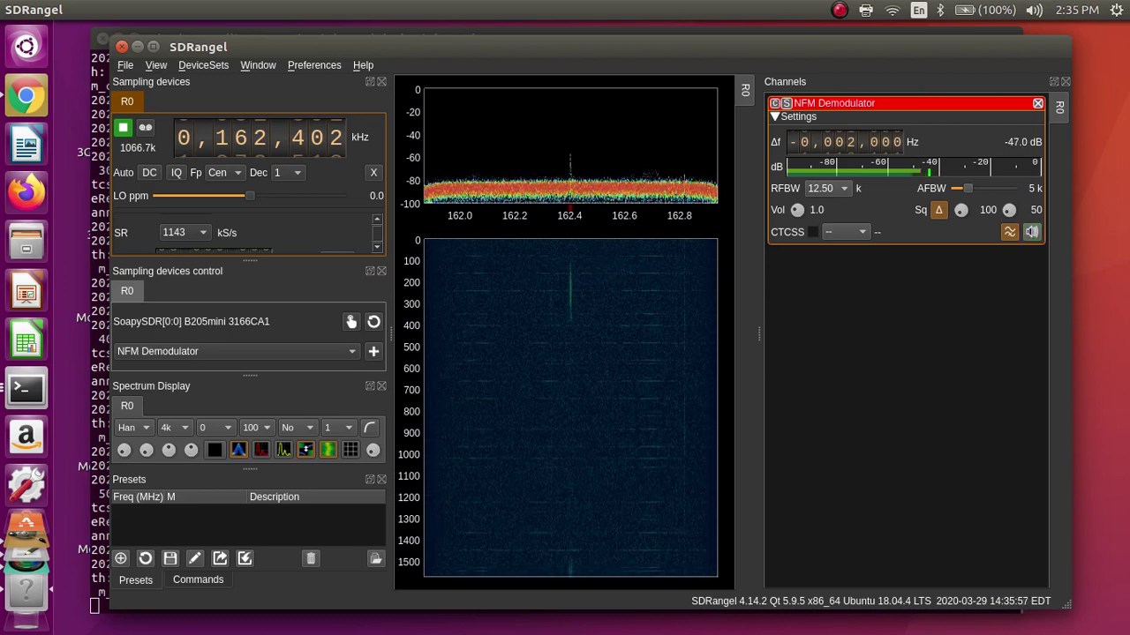
Review the device's available sample rates and reselect 1143 kS/s.
{"action": "left_click", "coordinate": [185, 232]}
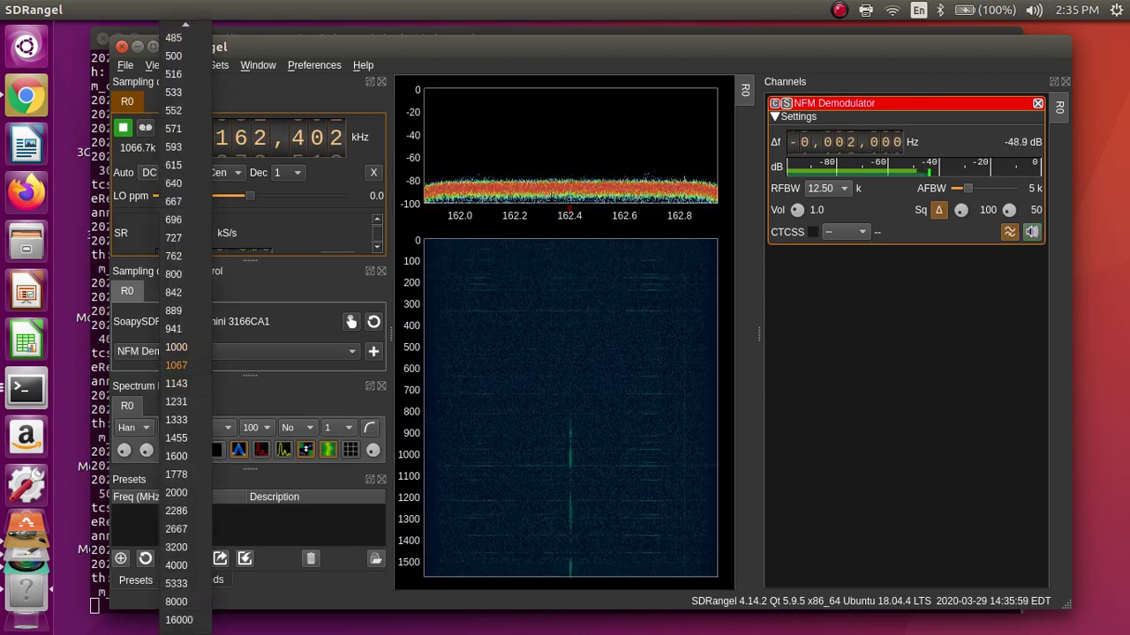
{"action": "left_click", "coordinate": [177, 383]}
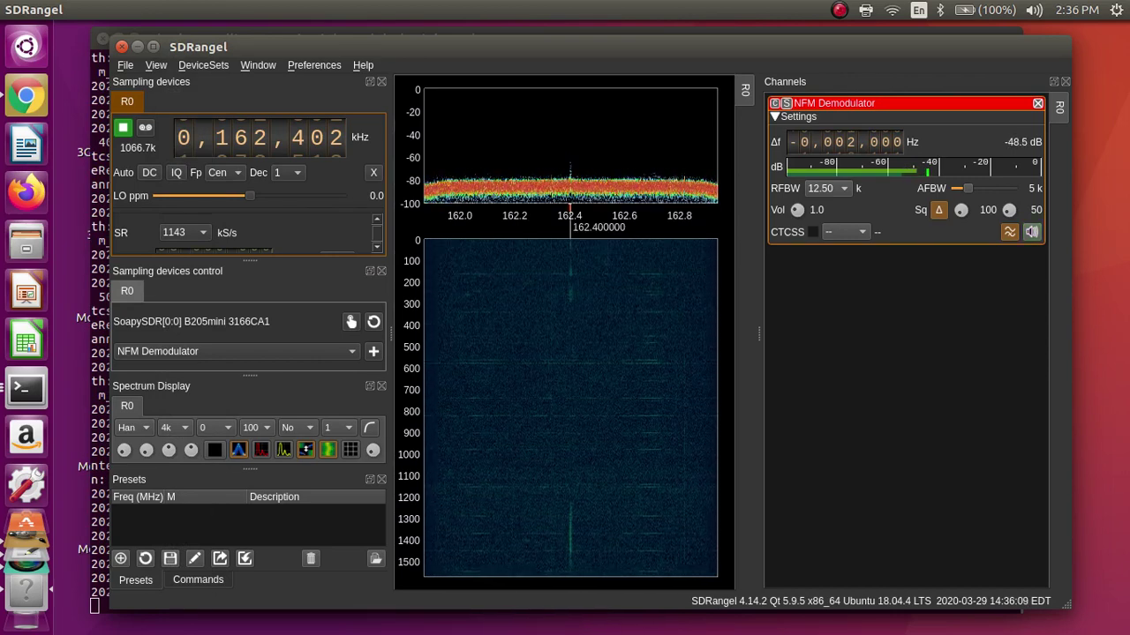
Switch the NFM demodulator from delta squelch back to ordinary power-level squelch.
{"action": "left_click", "coordinate": [938, 210]}
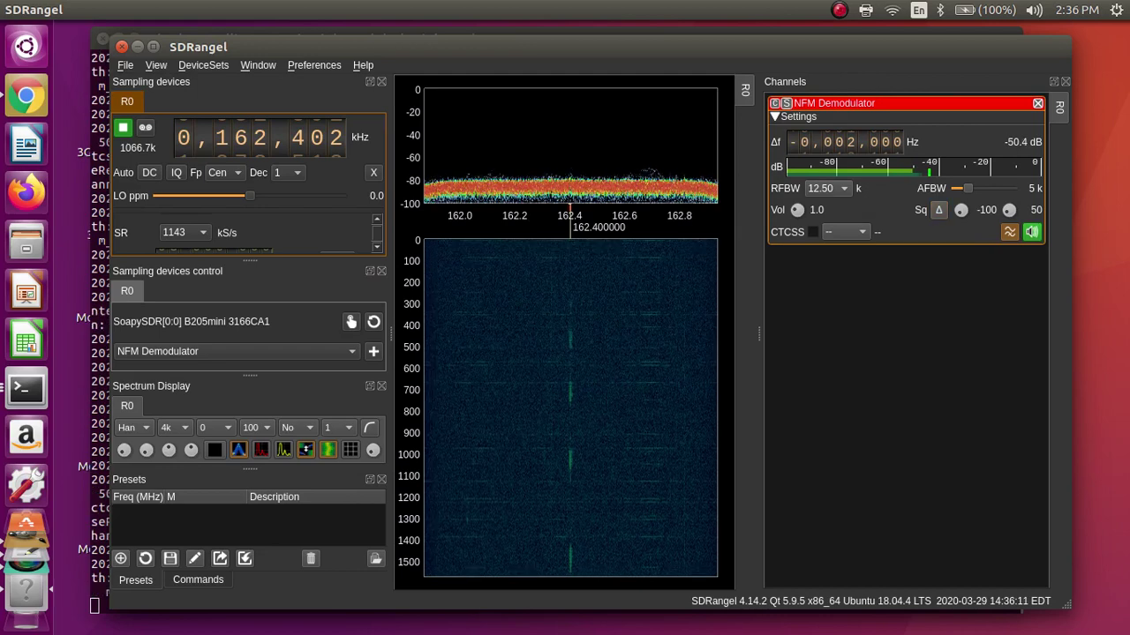